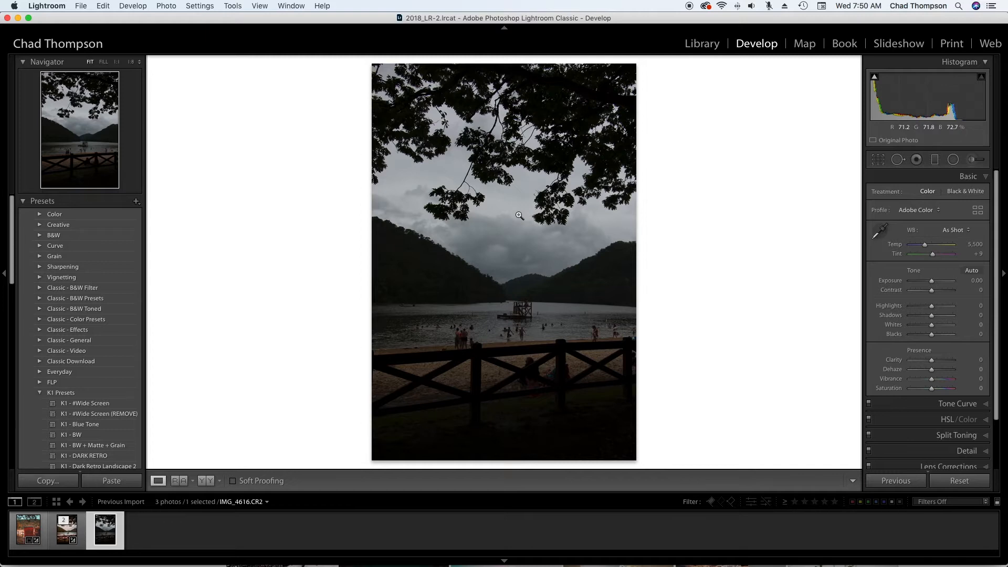
- Glance at the edited version, return to IMG_4616.CR2, and activate the Adjustment Brush with the selected mask overlay shown
key(Left)
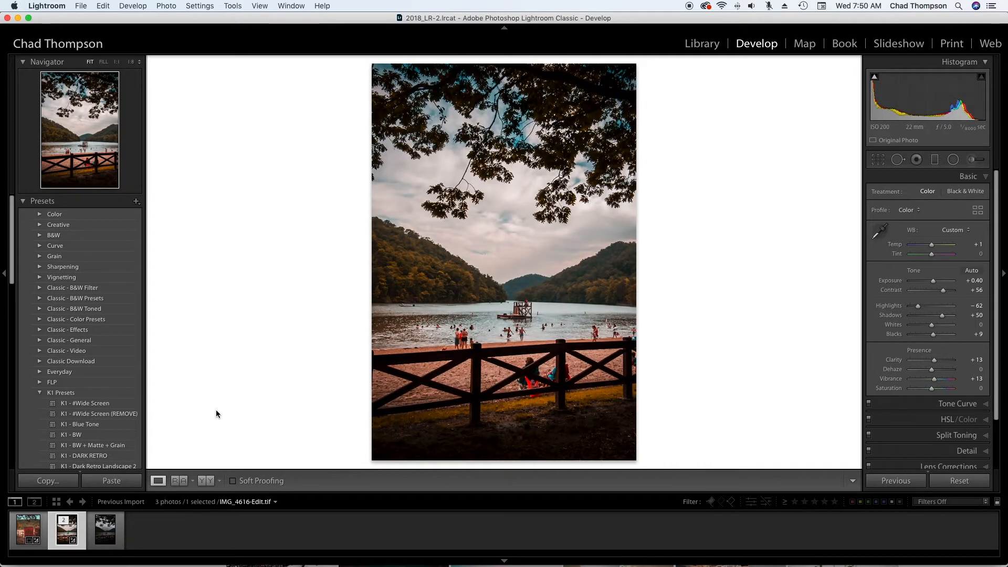
key(Right)
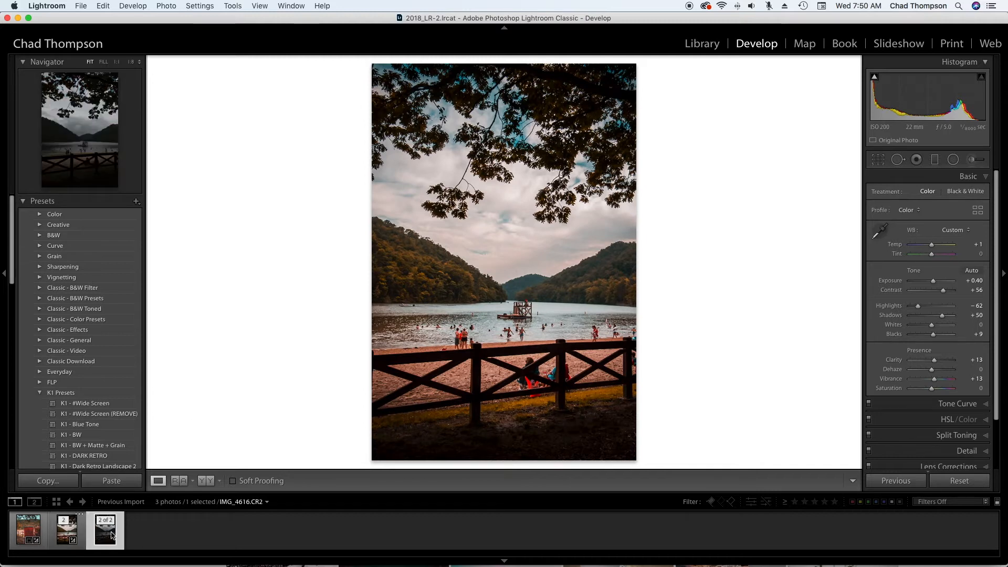
click(975, 159)
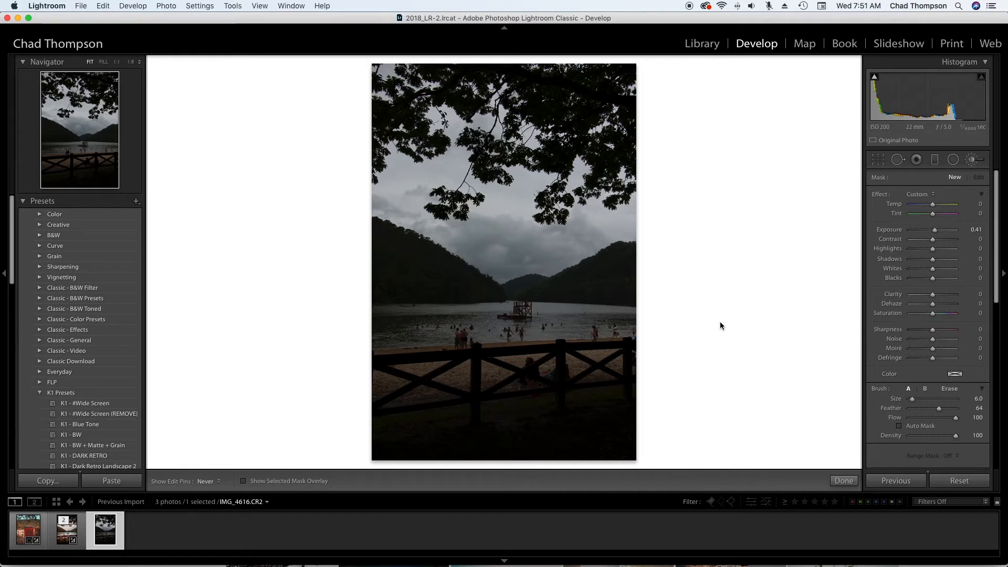
click(243, 481)
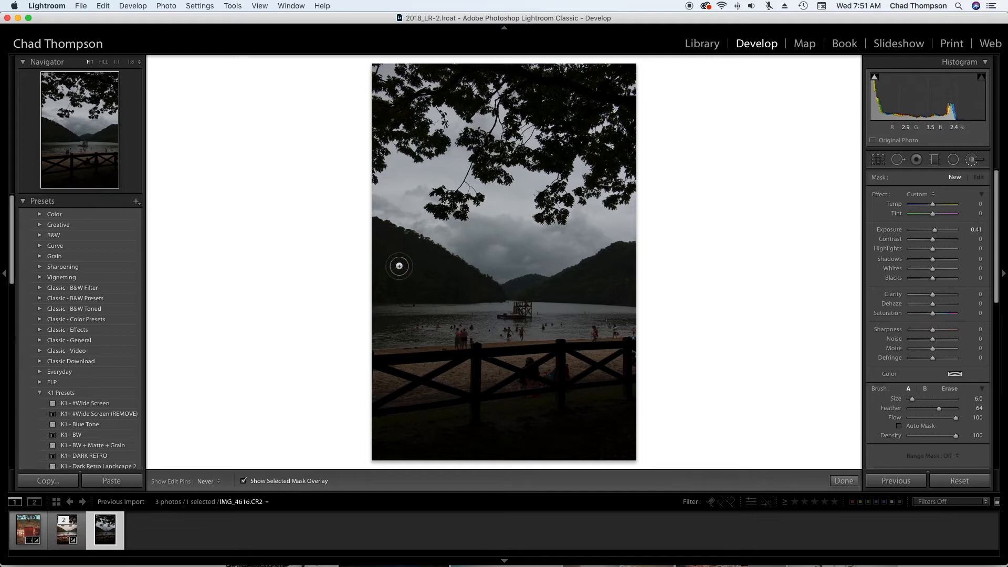
- Paint an Adjustment Brush mask over all the hills behind the lake, filling the right-hand hill up to its ridge line
mouse_move(376, 290)
mouse_down()
mouse_move(499, 293)
mouse_move(373, 224)
mouse_move(427, 267)
mouse_move(379, 260)
mouse_move(391, 269)
mouse_move(431, 276)
mouse_move(369, 271)
mouse_move(337, 282)
mouse_move(410, 291)
mouse_move(455, 283)
mouse_move(425, 259)
mouse_move(353, 254)
mouse_move(382, 254)
mouse_up()
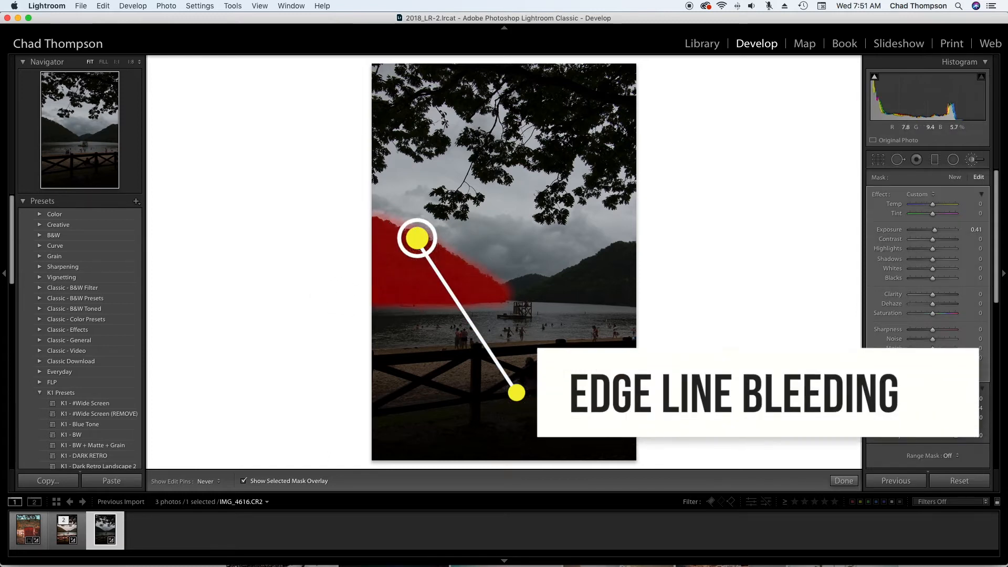
mouse_move(494, 291)
mouse_down()
mouse_move(628, 291)
mouse_move(576, 293)
mouse_move(632, 275)
mouse_move(637, 247)
mouse_move(628, 251)
mouse_up()
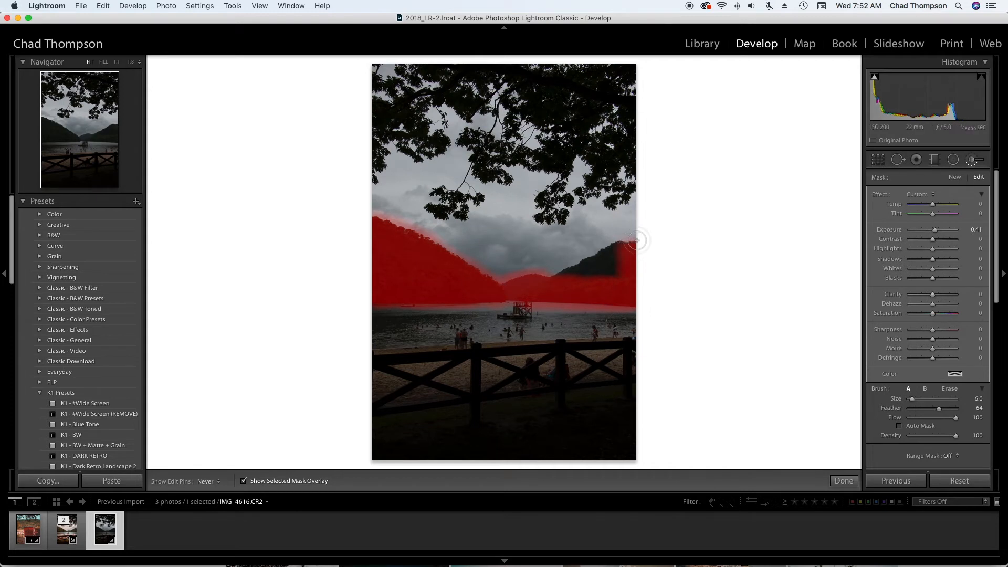
key(z)
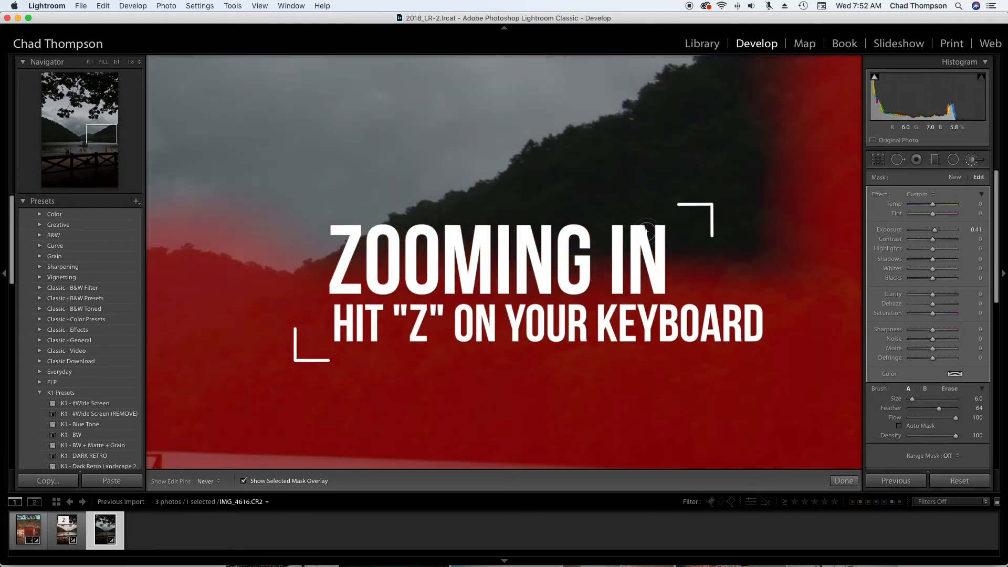
drag(654, 190, 621, 294)
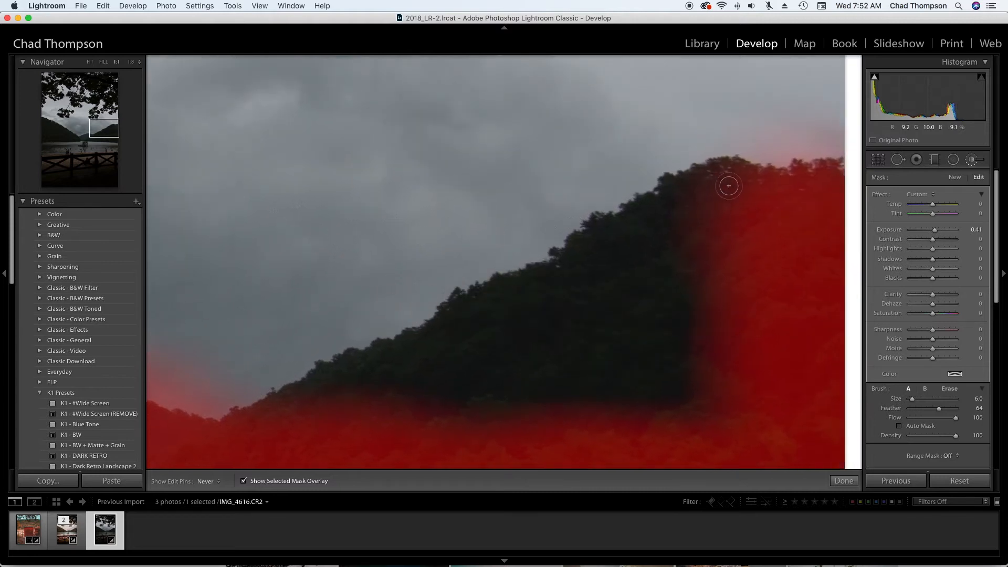
mouse_move(726, 169)
mouse_down()
mouse_move(666, 189)
mouse_move(668, 180)
mouse_move(621, 220)
mouse_move(598, 218)
mouse_move(544, 267)
mouse_move(498, 278)
mouse_move(436, 330)
mouse_up()
mouse_move(251, 413)
mouse_down()
mouse_move(325, 370)
mouse_move(453, 326)
mouse_move(279, 410)
mouse_up()
key(z)
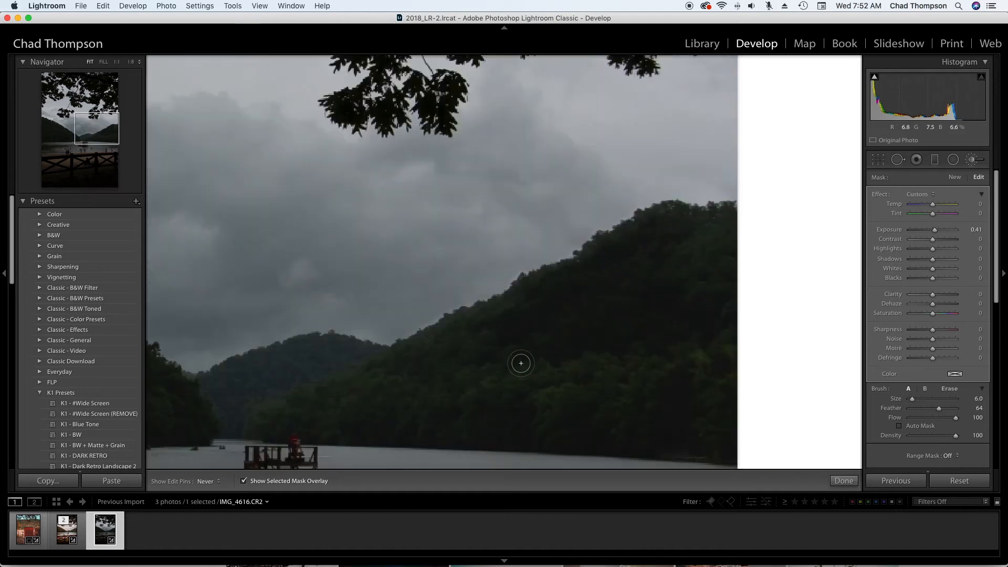
mouse_move(599, 262)
mouse_down()
mouse_move(602, 285)
mouse_move(632, 247)
mouse_up()
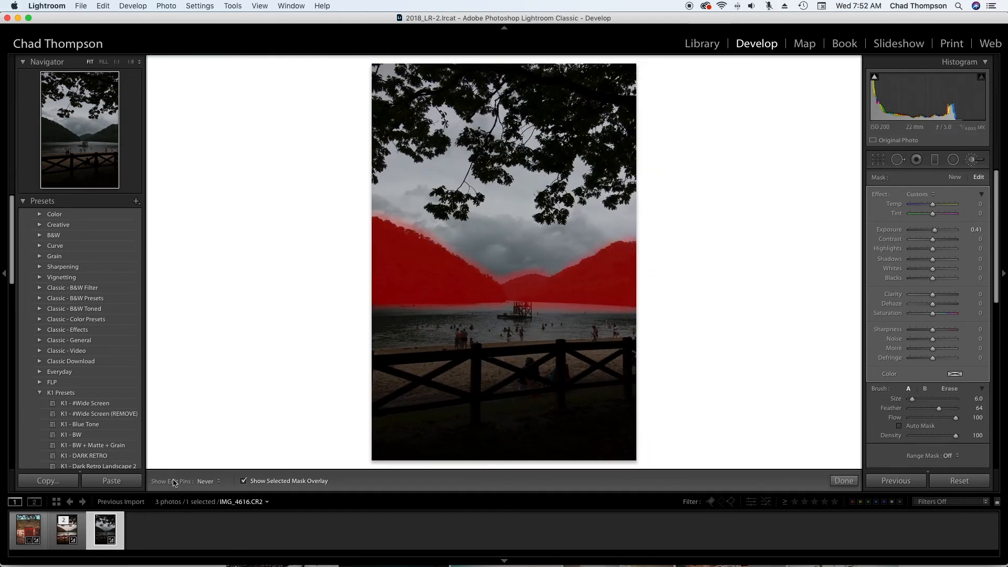
- Try an exposure of 1.35 on the hill mask with the overlay hidden, and delete the brush adjustment
click(243, 481)
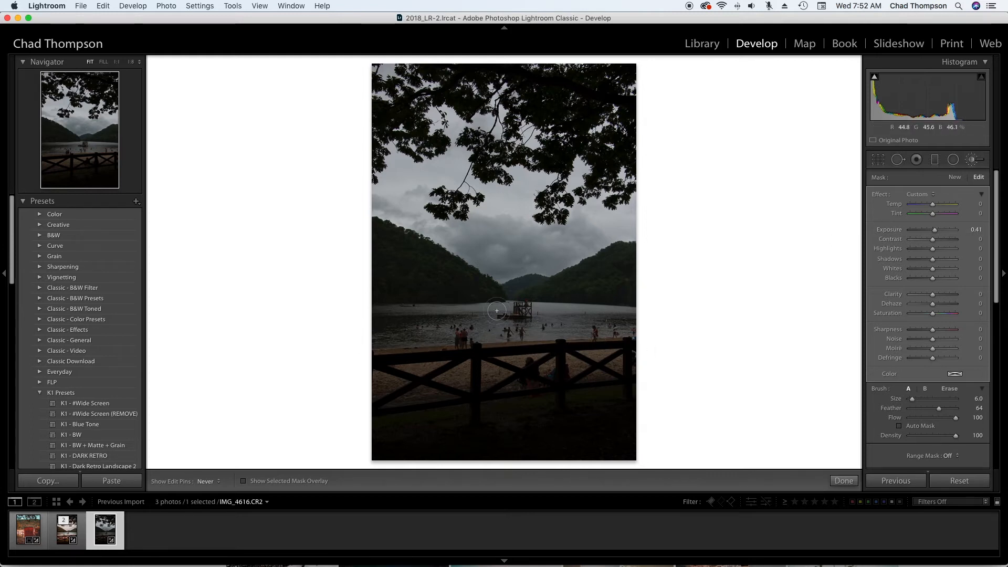
drag(935, 231, 941, 232)
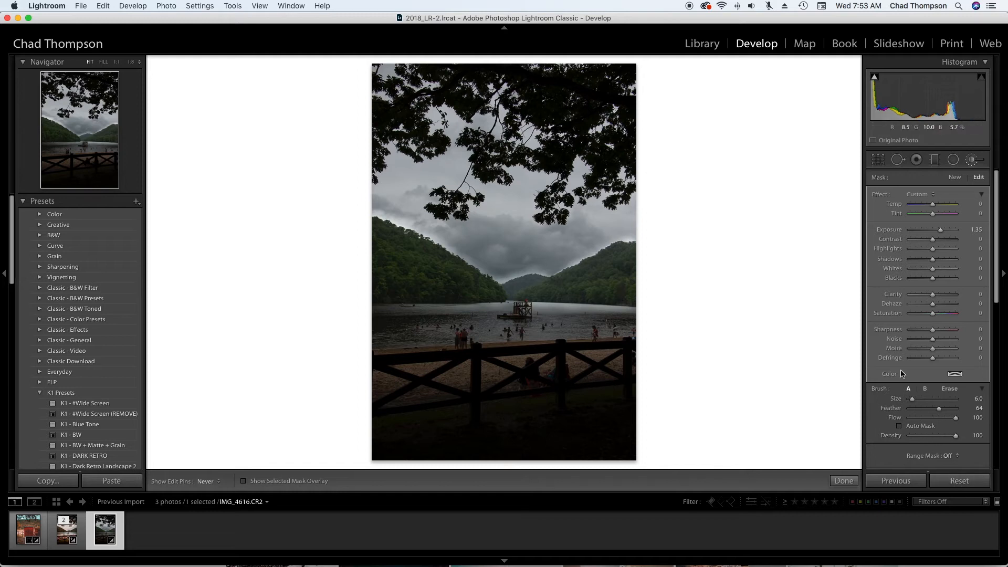
key(Delete)
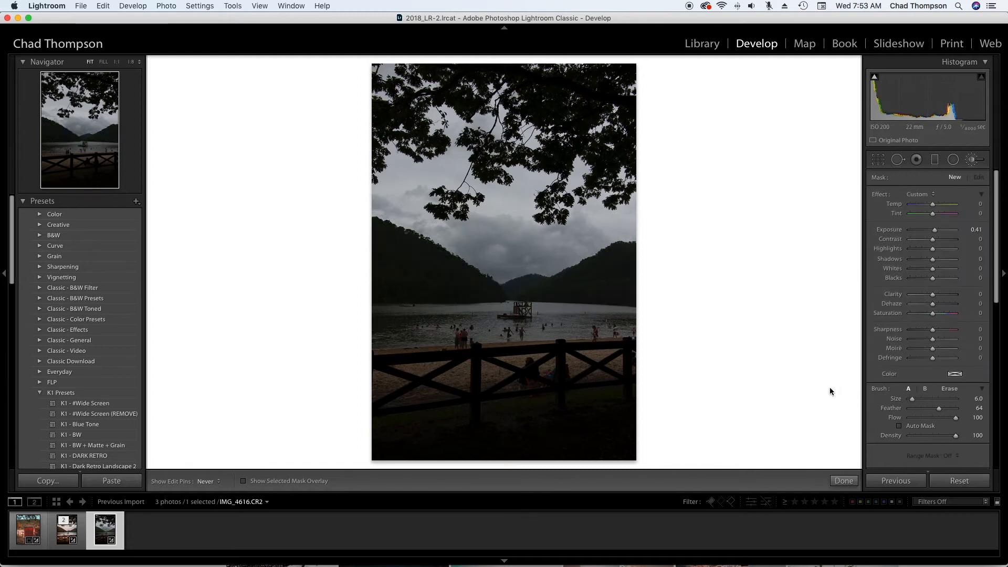
- Paint a new mask over all the hills using Auto Mask for the edges, with the selected mask overlay shown
click(899, 426)
click(241, 483)
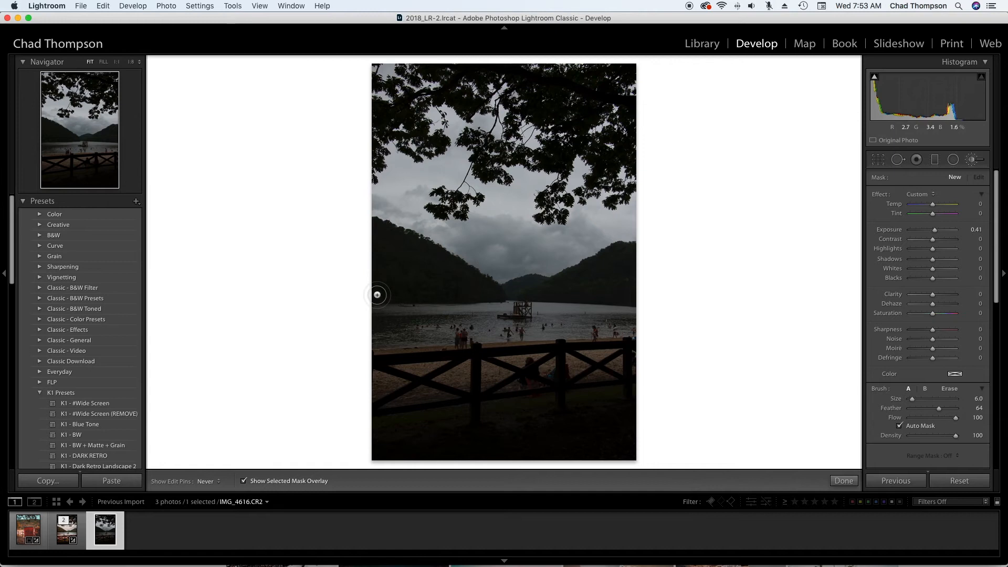
mouse_move(376, 294)
mouse_down()
mouse_move(503, 293)
mouse_move(470, 275)
mouse_up()
mouse_move(458, 267)
mouse_down()
mouse_move(369, 226)
mouse_move(428, 262)
mouse_move(363, 255)
mouse_move(446, 278)
mouse_move(375, 255)
mouse_move(387, 248)
mouse_move(427, 262)
mouse_move(329, 270)
mouse_move(427, 287)
mouse_move(659, 292)
mouse_move(603, 292)
mouse_move(640, 273)
mouse_move(616, 273)
mouse_move(634, 268)
mouse_move(634, 249)
mouse_move(554, 285)
mouse_move(601, 271)
mouse_move(654, 276)
mouse_move(592, 288)
mouse_move(637, 291)
mouse_move(385, 292)
mouse_move(373, 278)
mouse_move(392, 282)
mouse_move(354, 283)
mouse_move(385, 280)
mouse_up()
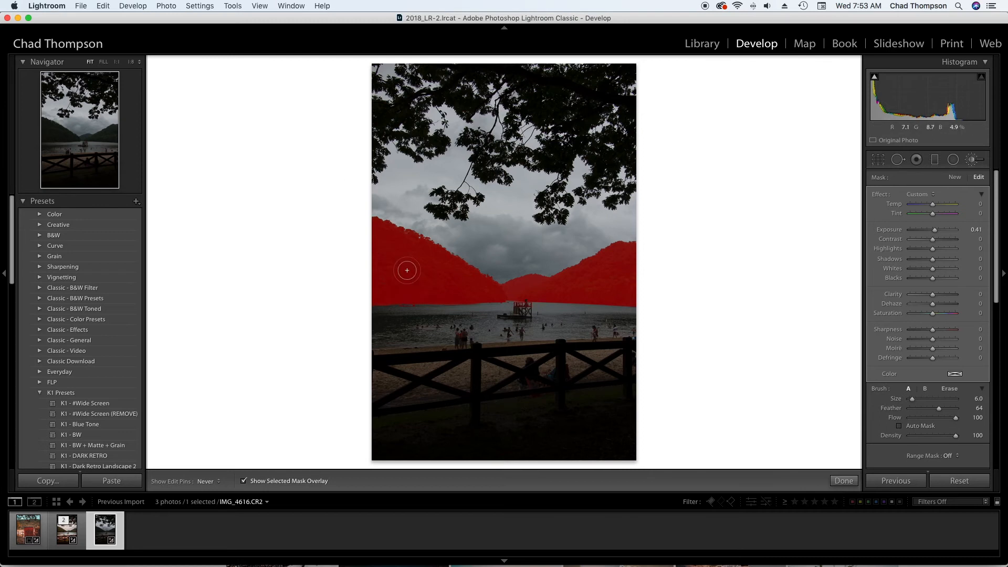
mouse_move(385, 282)
mouse_down()
mouse_move(444, 273)
mouse_move(394, 267)
mouse_move(413, 277)
mouse_up()
drag(602, 285, 629, 273)
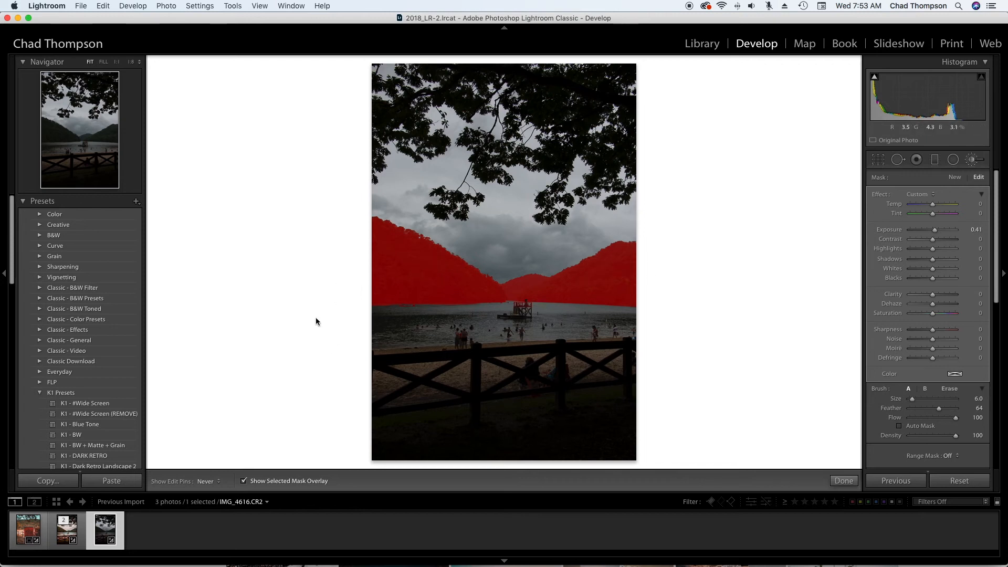
- Hide the overlay and set the hill mask to Exposure 1.48, Contrast 18, Highlights -14, Shadows 33 and Blacks -10
click(243, 481)
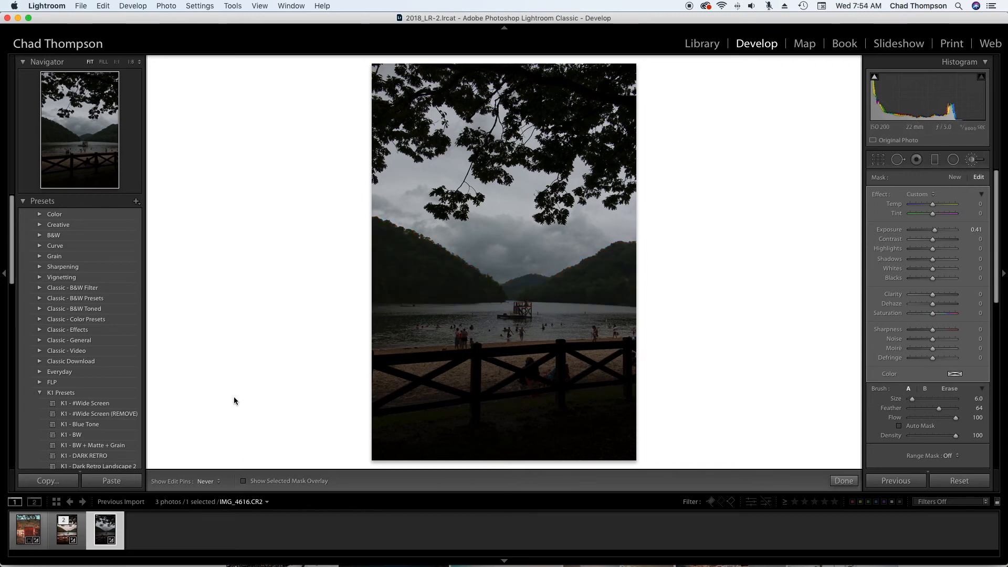
drag(934, 230, 941, 229)
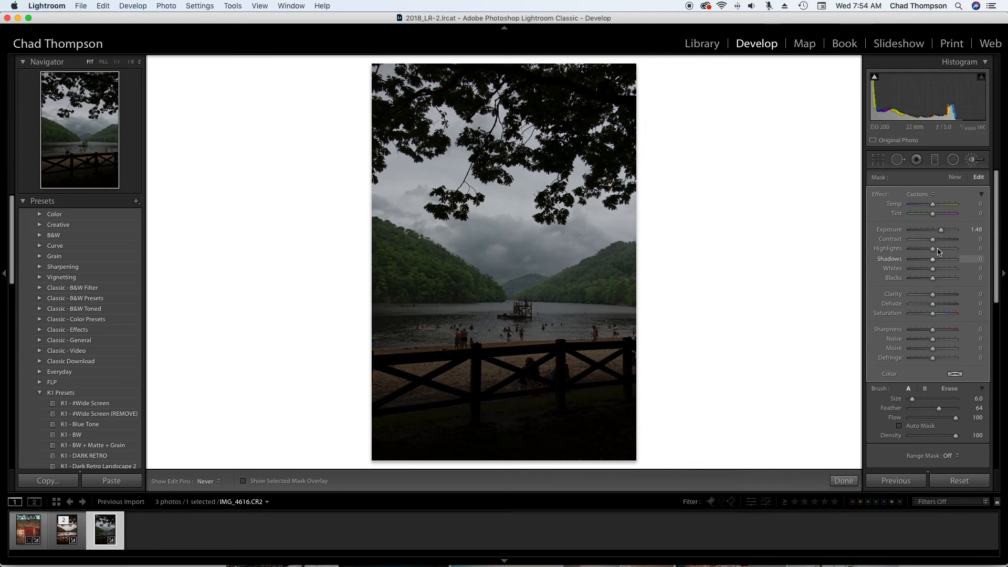
drag(933, 239, 938, 241)
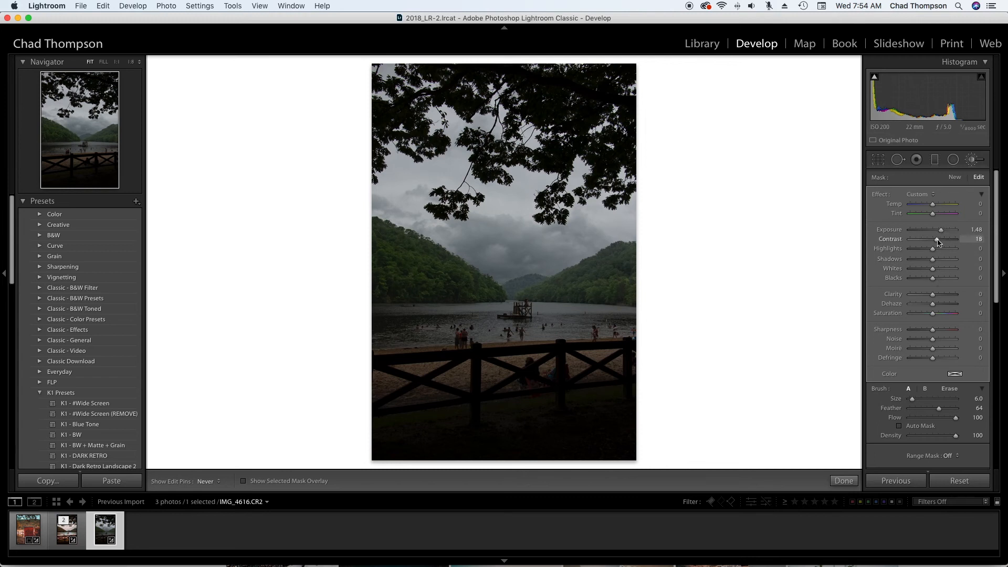
drag(934, 282, 943, 261)
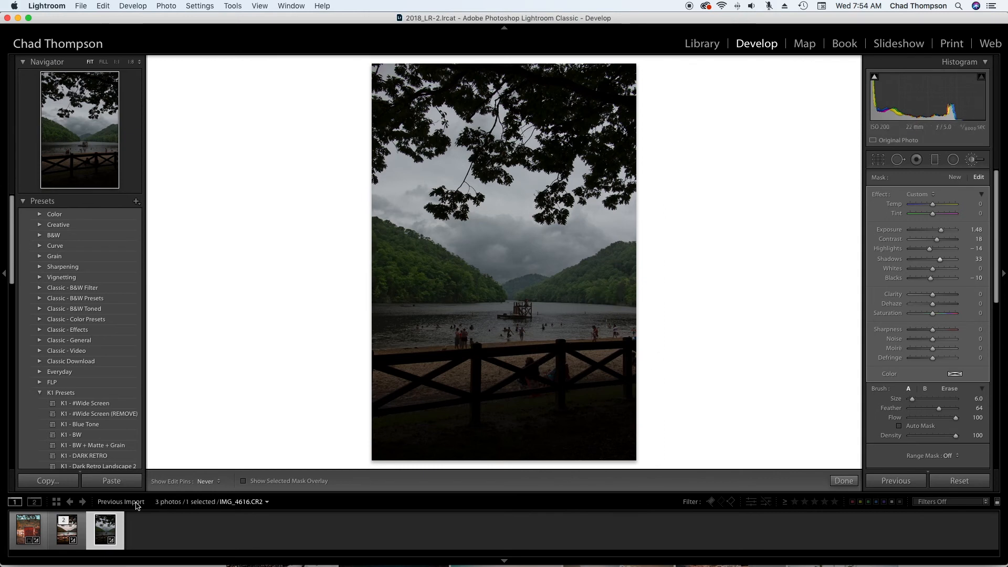
key(k)
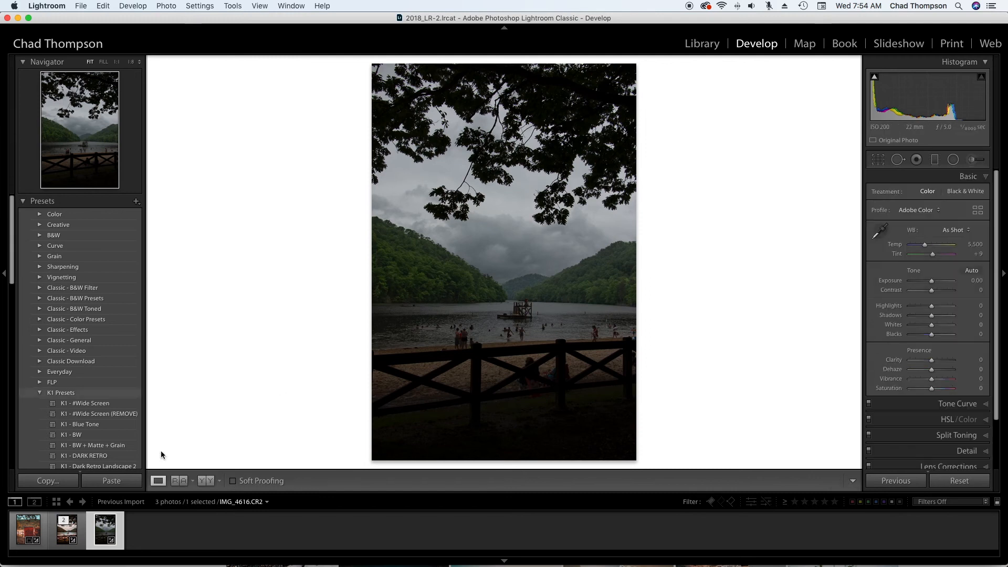
- Compare the photo before and after the brush adjustment side by side, and return to the single view
click(206, 481)
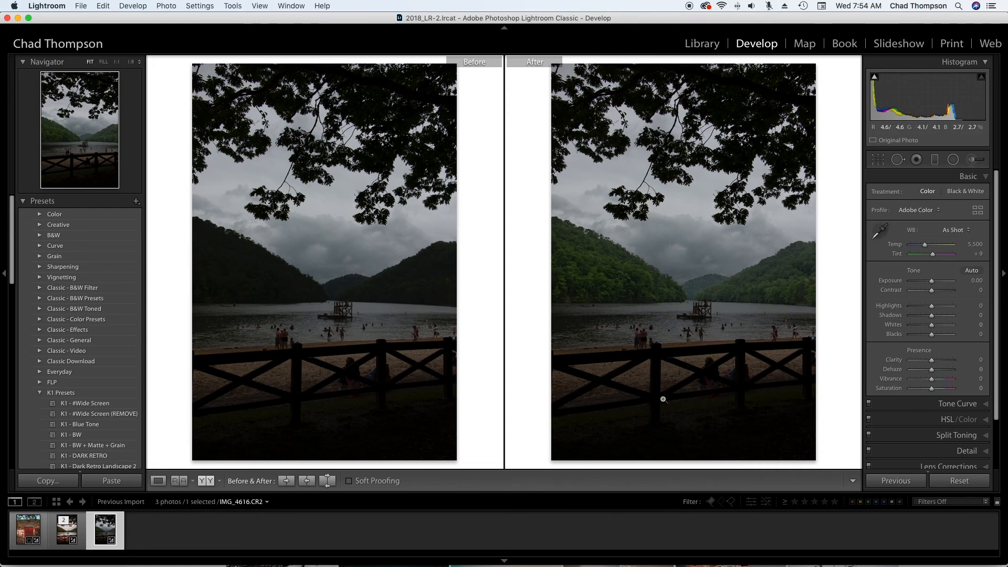
key(y)
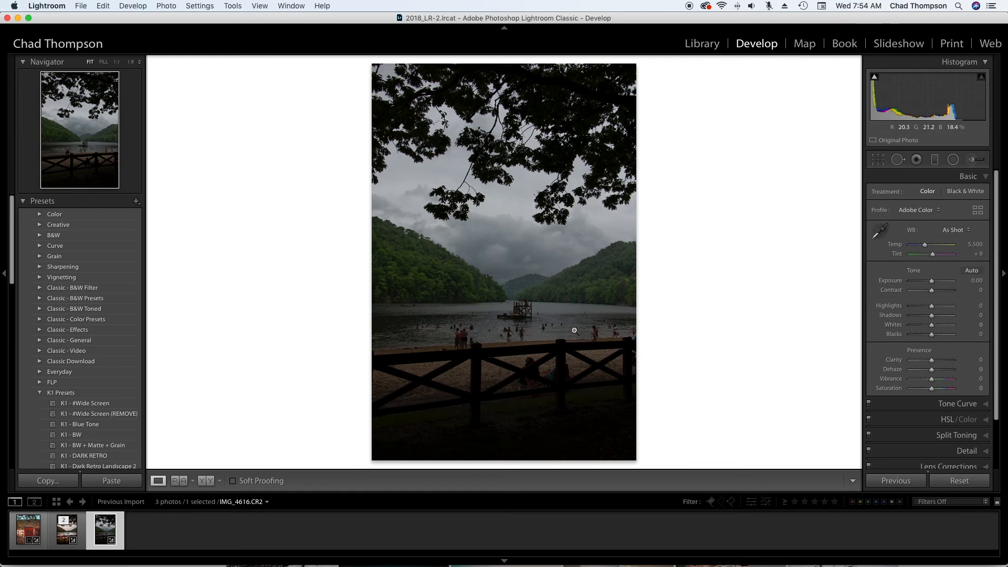
- Set the whole photo's Exposure to +0.80, Contrast +23, Highlights -51, Shadows +83 and Blacks -19
click(935, 282)
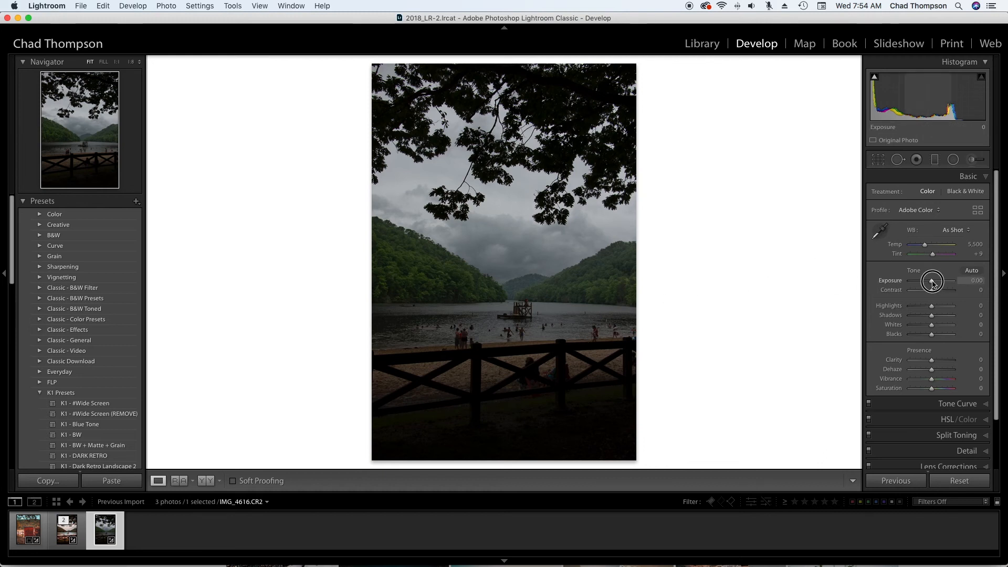
drag(936, 283, 937, 283)
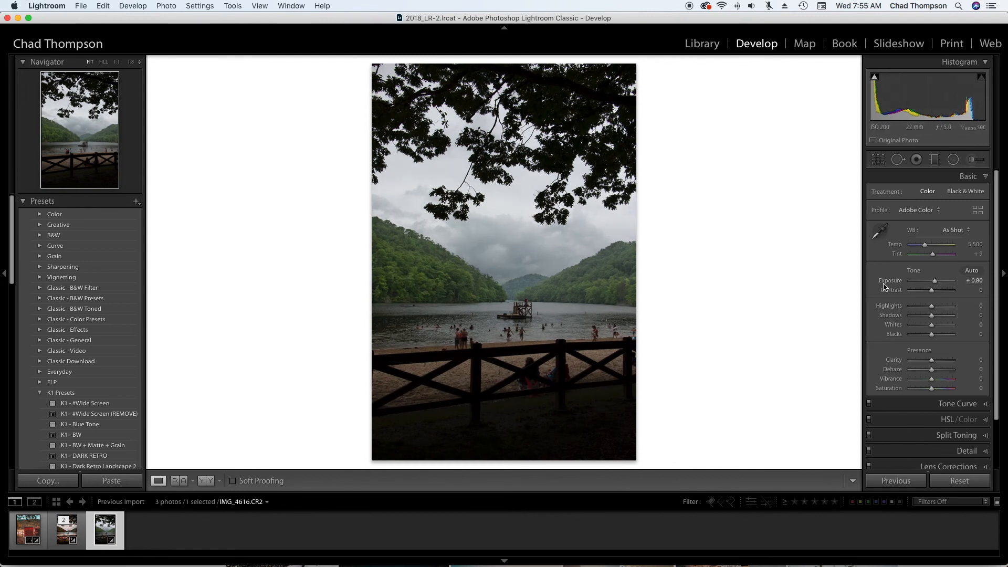
drag(932, 291, 937, 293)
click(931, 335)
drag(932, 335, 920, 307)
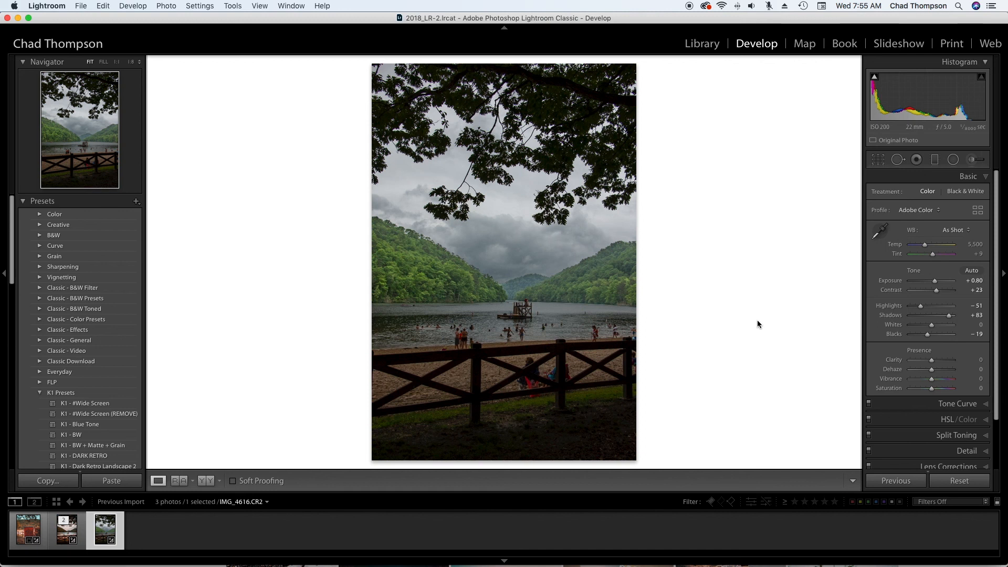
- View the finished version IMG_4616-Edit.tif to compare it with the current edit
key(Left)
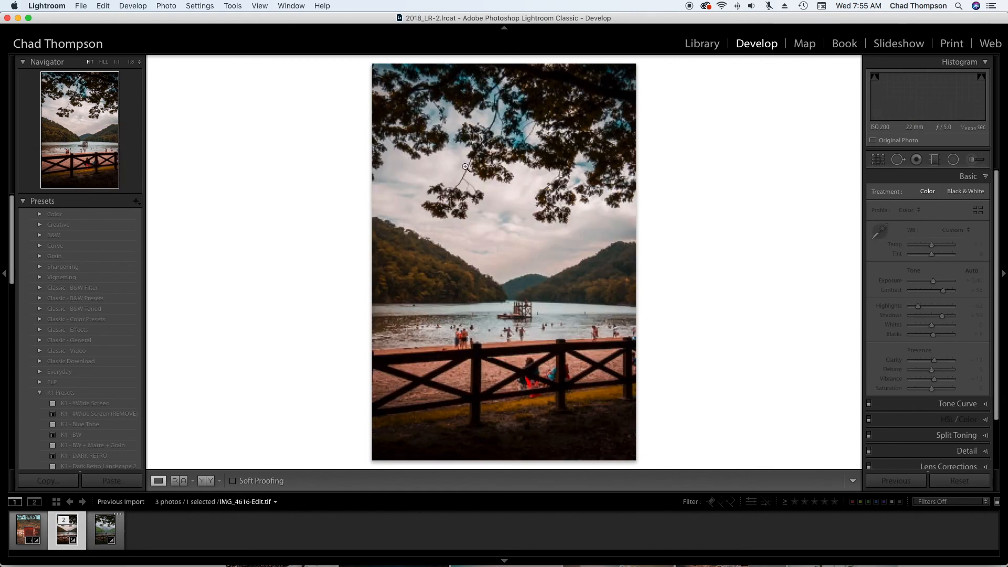